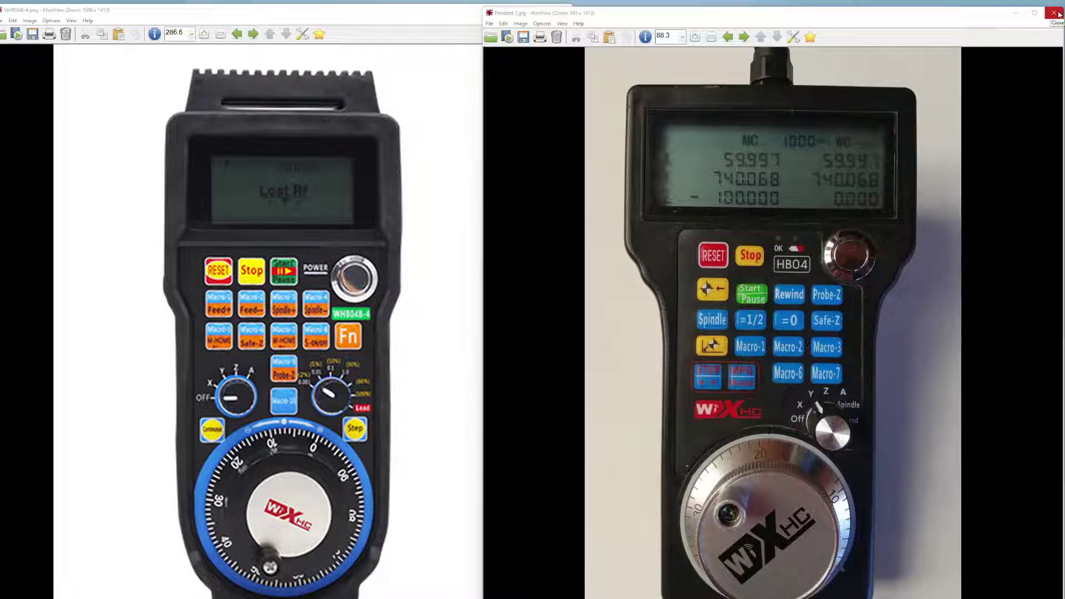
# Step: Close the pendant pictures and highlight the HAL heading and the G10 L20 MDI commands in the axis file
pyautogui.click(1058, 14)
pyautogui.click(563, 9)
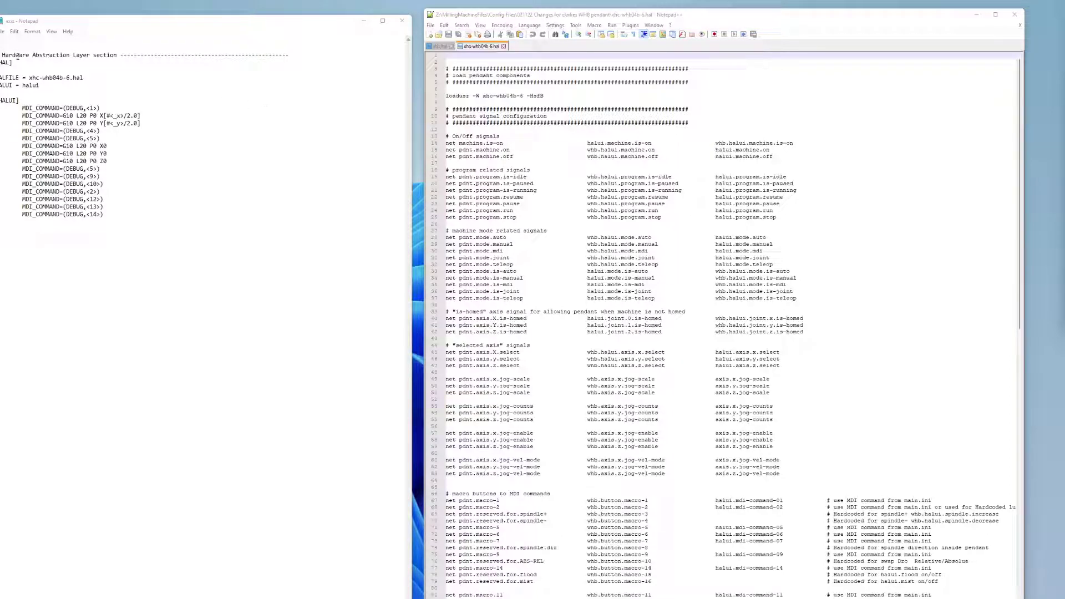
pyautogui.moveTo(17, 59); pyautogui.dragTo(0, 62)
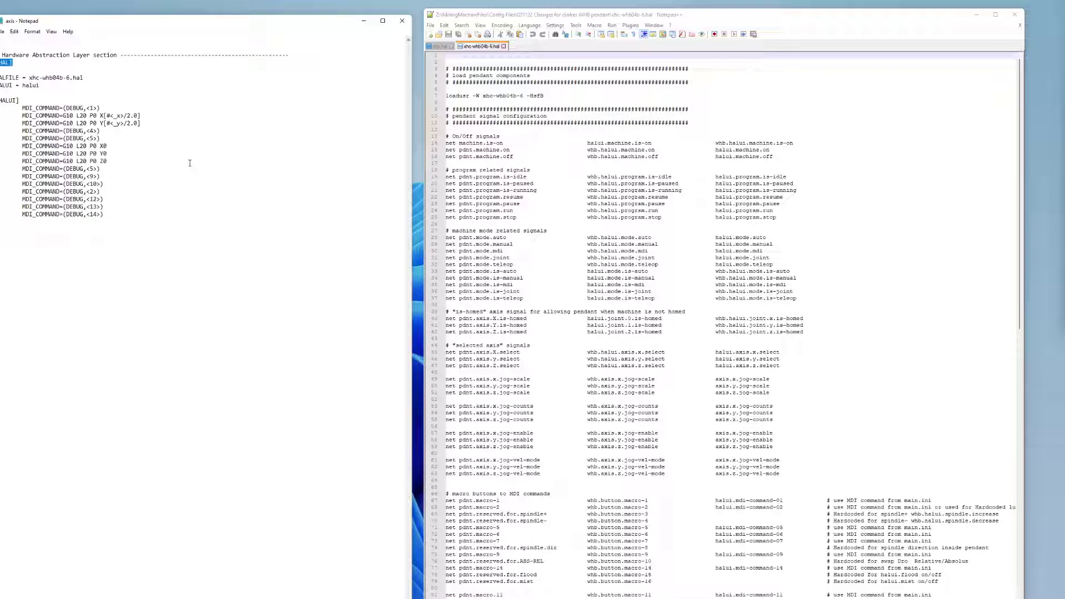
pyautogui.moveTo(121, 161); pyautogui.dragTo(1, 146)
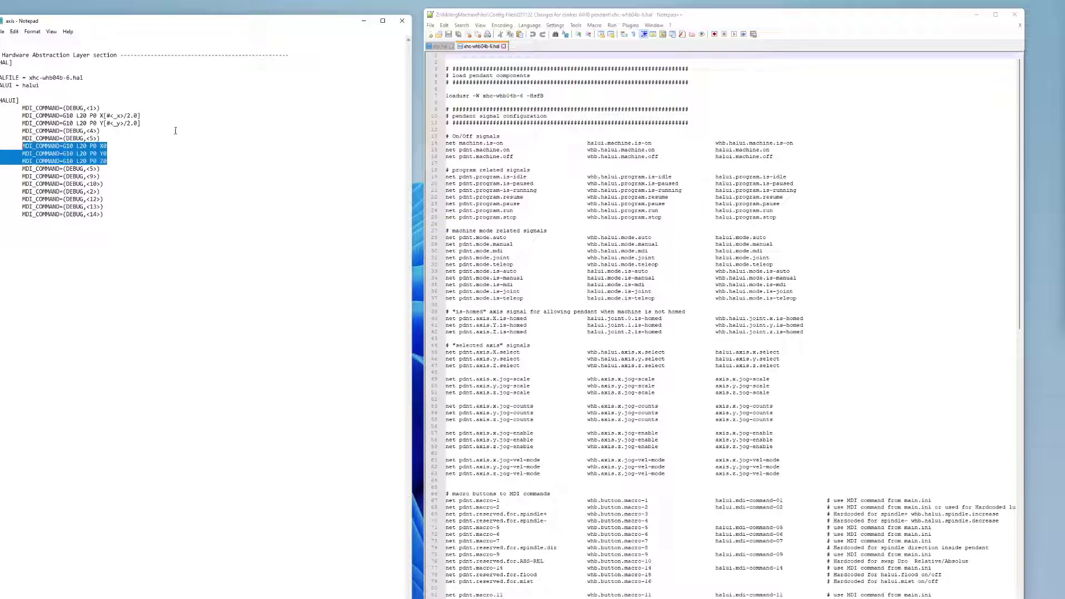
pyautogui.moveTo(167, 123); pyautogui.dragTo(160, 111)
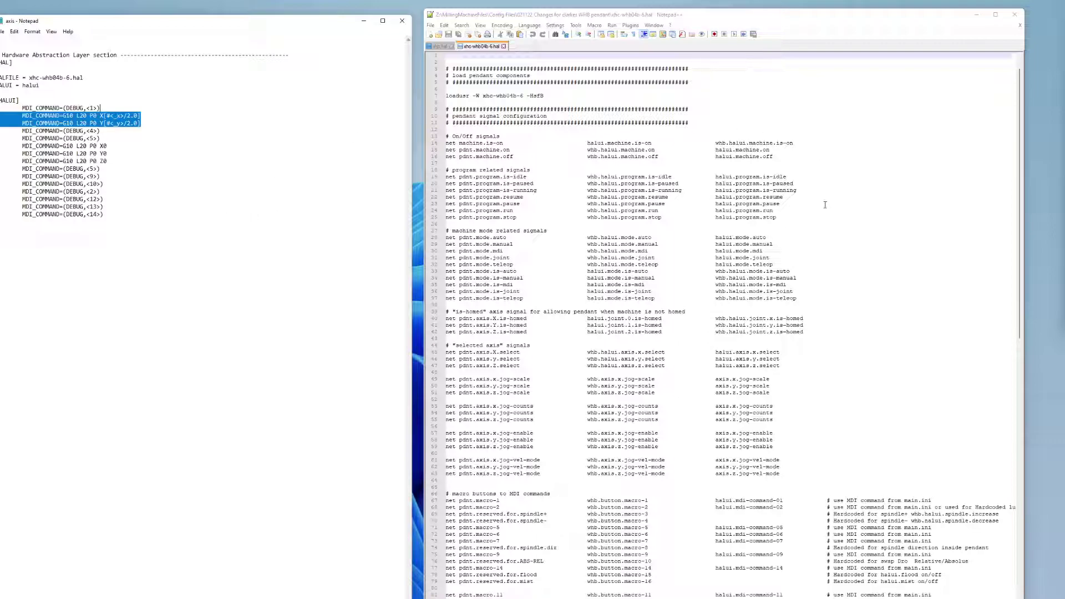
# Step: Review the signal, macro button and spindle sections of the xhc-whb04b-6.hal file
pyautogui.scroll(-10, 824, 209)
pyautogui.scroll(-18, 825, 204)
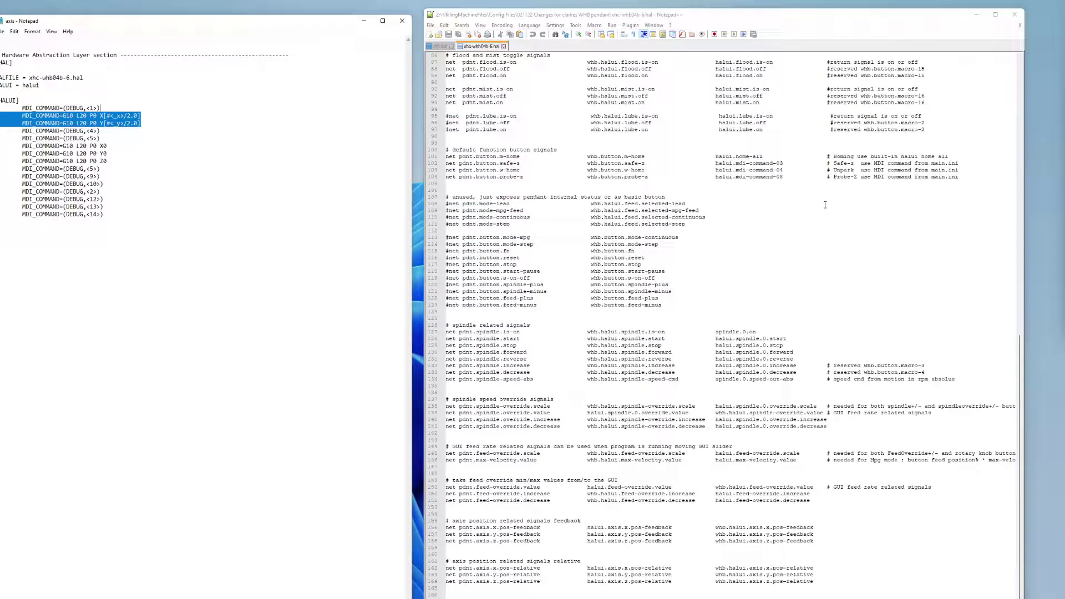
pyautogui.scroll(15, 824, 205)
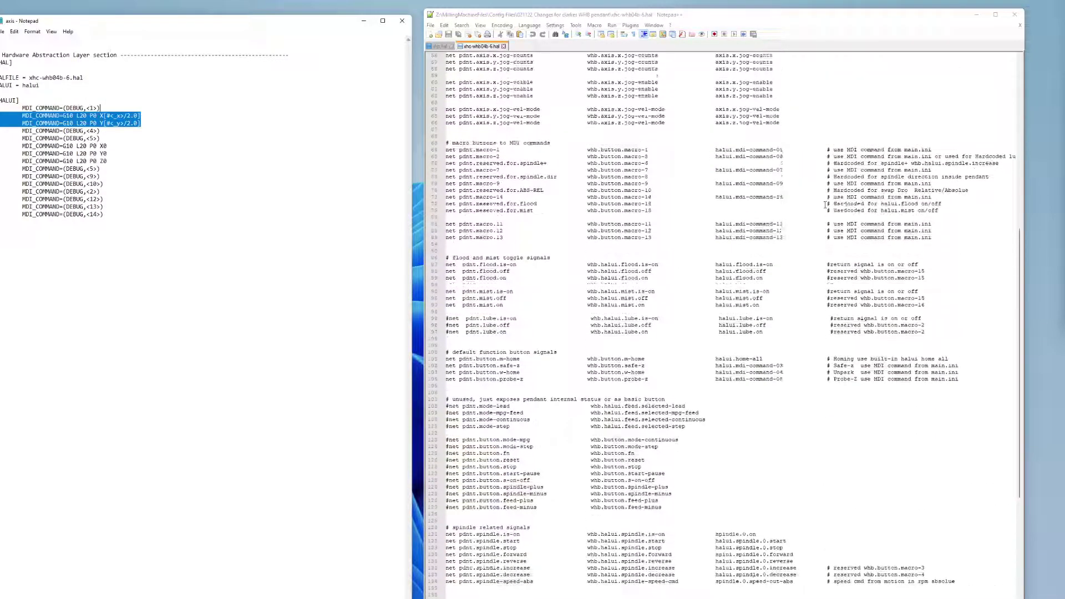
pyautogui.scroll(13, 824, 205)
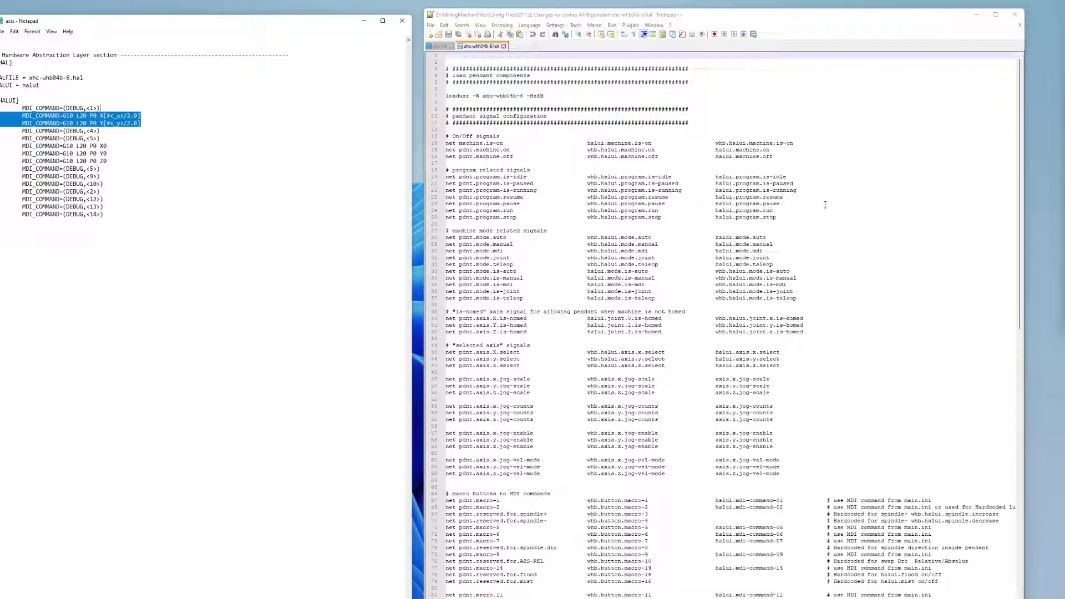
pyautogui.scroll(-3, 825, 205)
pyautogui.scroll(3, 825, 205)
# Step: Start the LinuxCNC AXIS simulator on the remote desktop and jog the tool to about X -1.70, Y 0.19, Z 0.29
pyautogui.hotkey('alt', 'Tab')
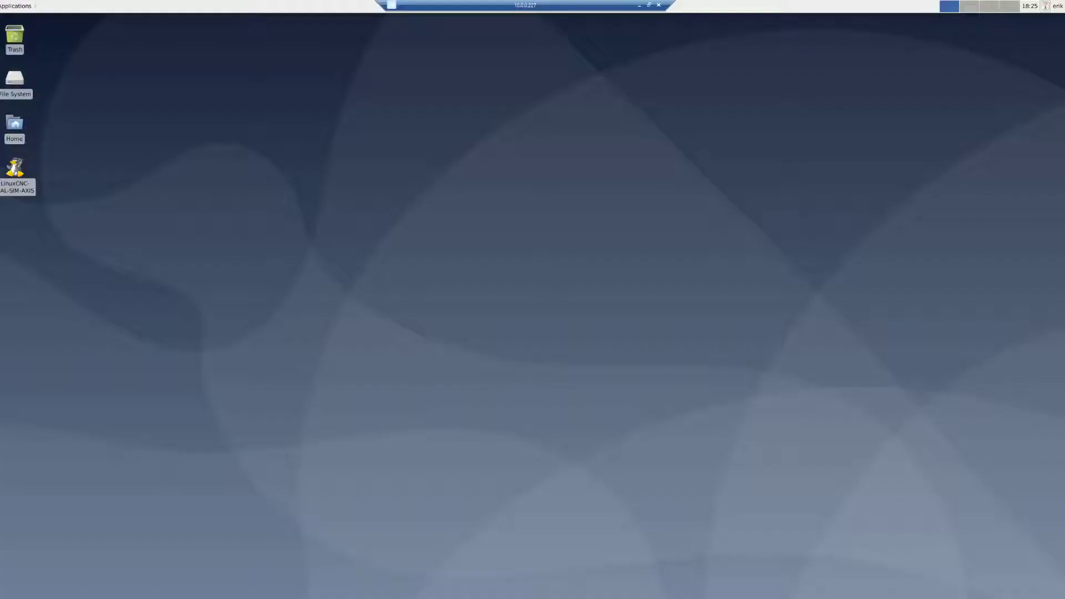
pyautogui.doubleClick(14, 169)
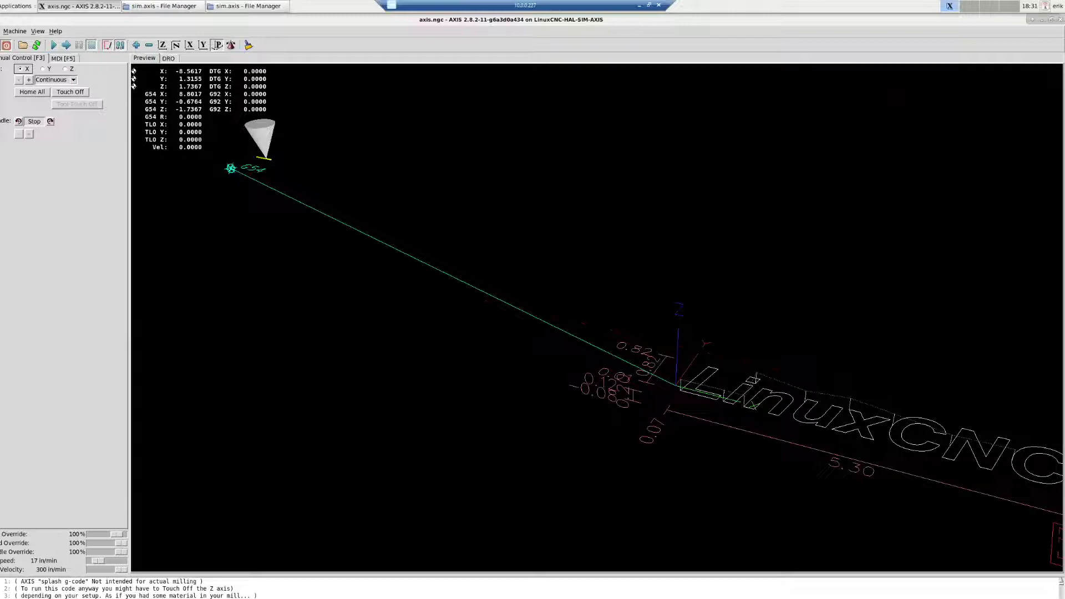
pyautogui.press('Right')
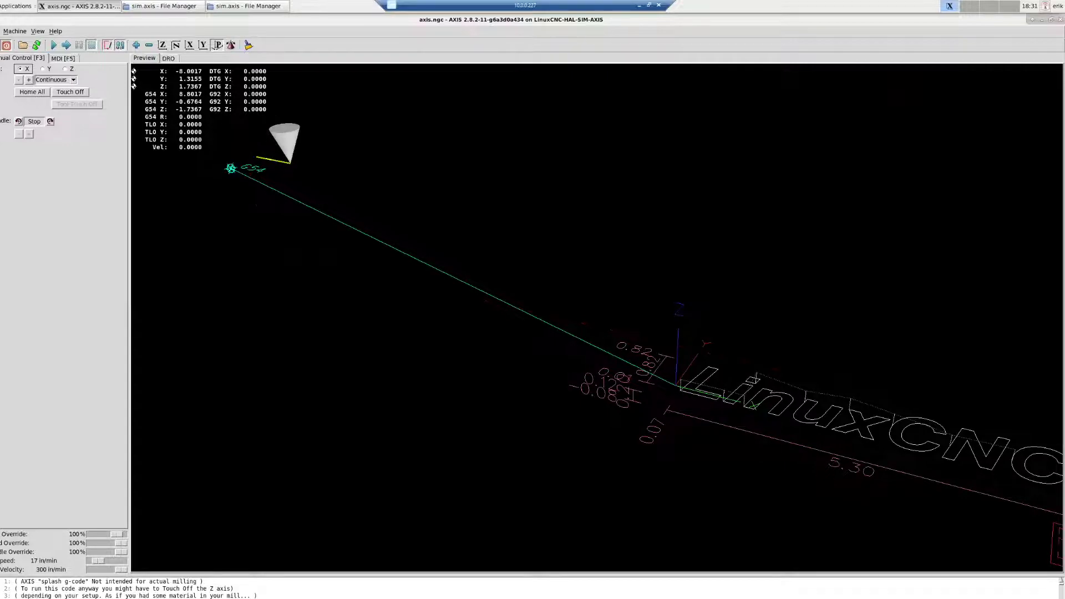
pyautogui.press('Right')
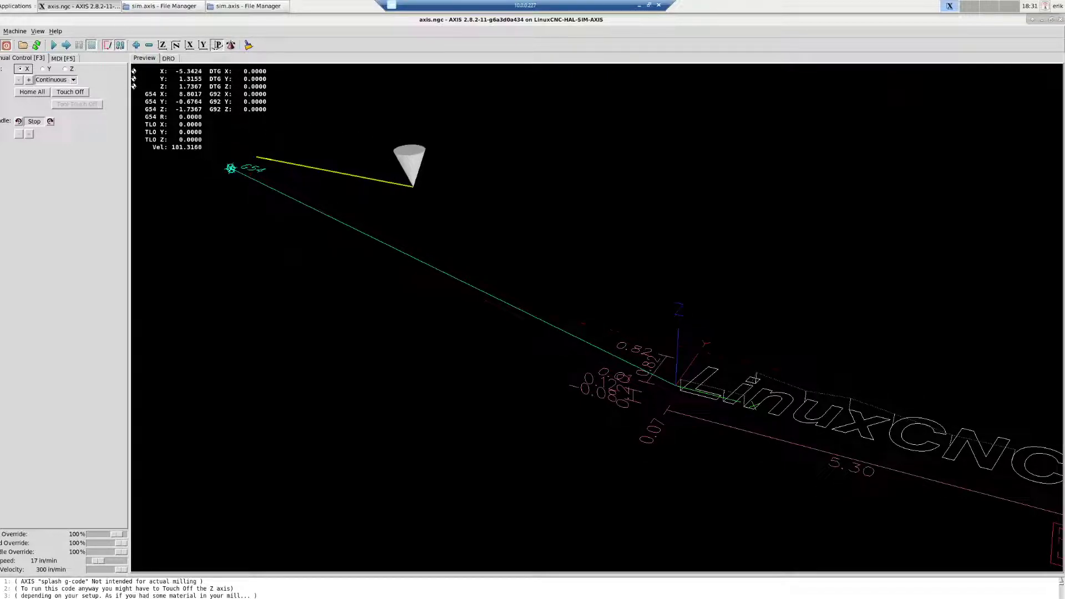
pyautogui.press('Right')
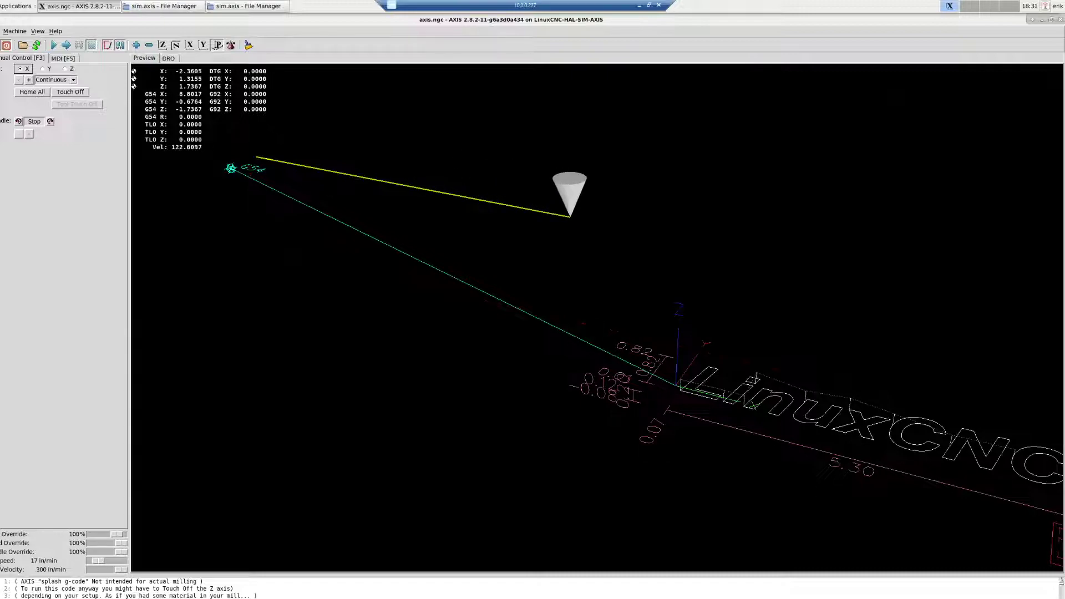
pyautogui.press('Right')
pyautogui.press('Down')
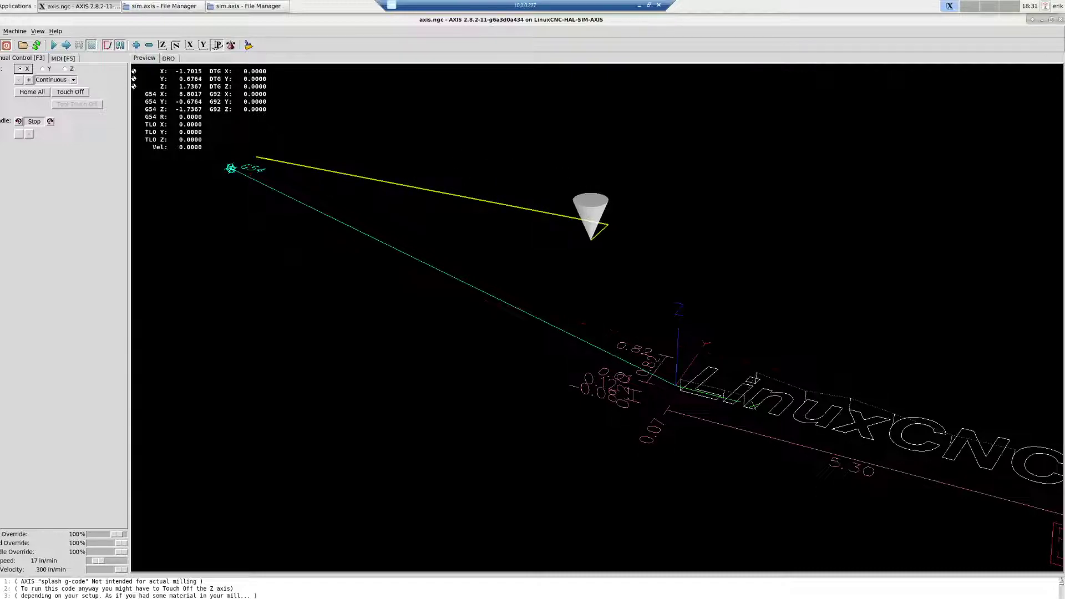
pyautogui.press('pagedown')
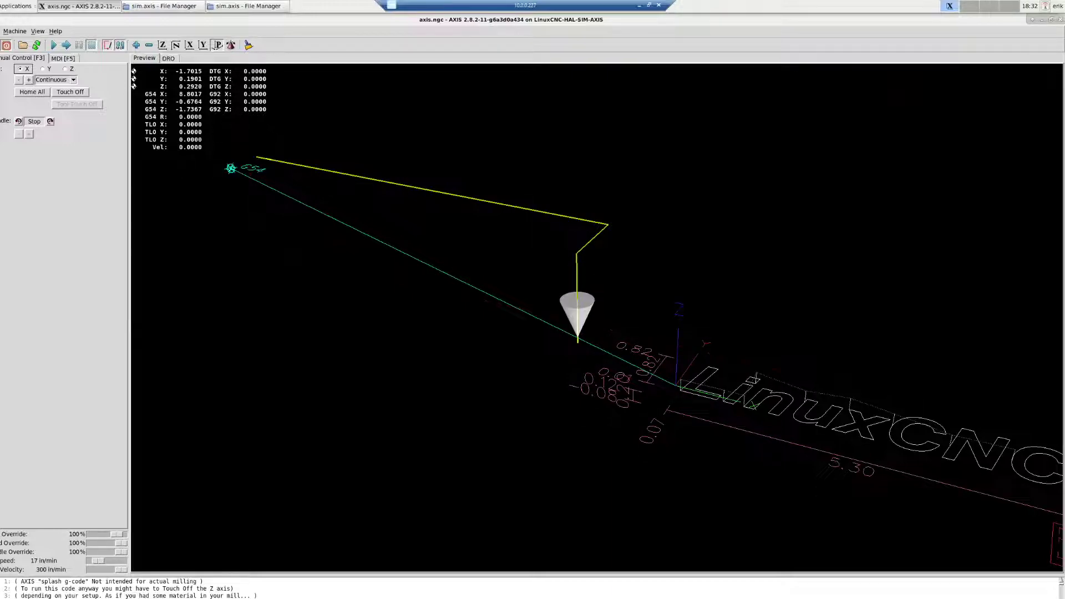
# Step: Zero the X, Y and Z work coordinates at the current tool position
pyautogui.press('End')
pyautogui.press('Return')
pyautogui.press('End')
pyautogui.press('Return')
pyautogui.press('End')
pyautogui.press('Return')
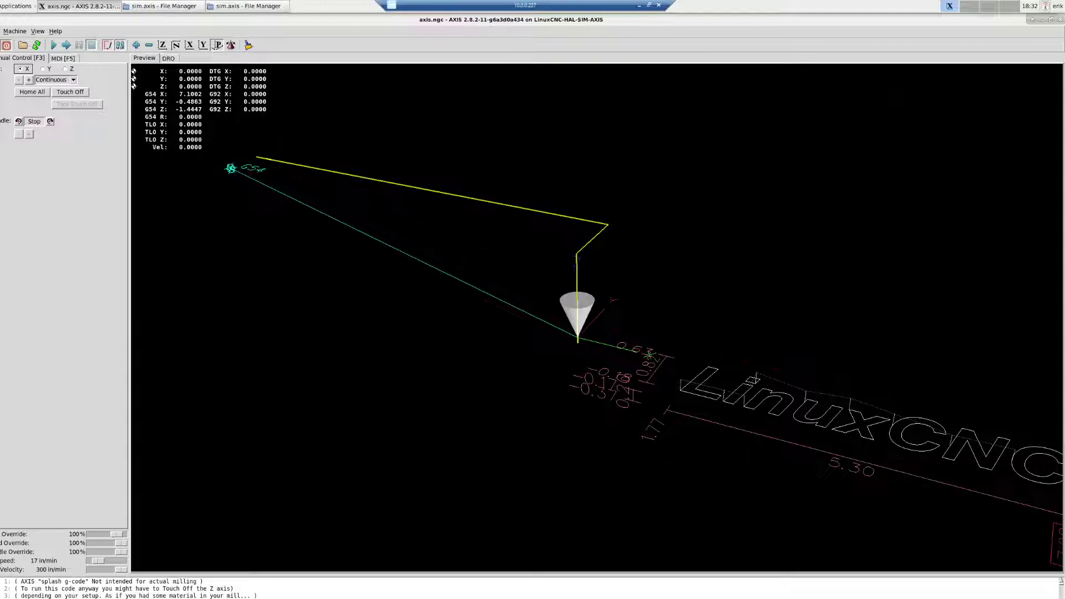
# Step: Jog the tool in the positive Y direction and halve the Y work coordinate to 0.4904
pyautogui.press('Up')
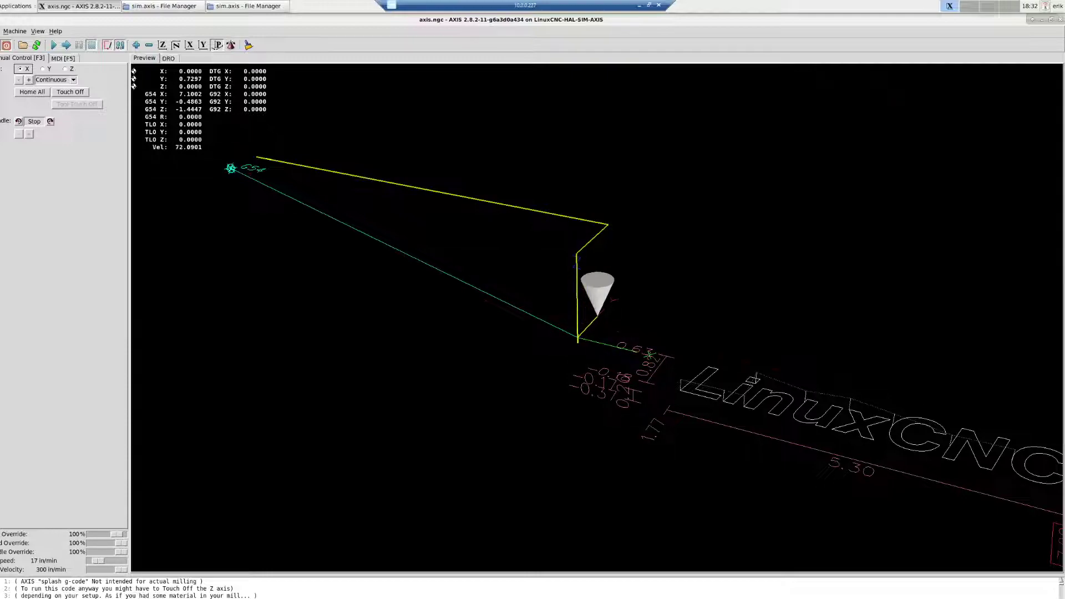
pyautogui.press('Up')
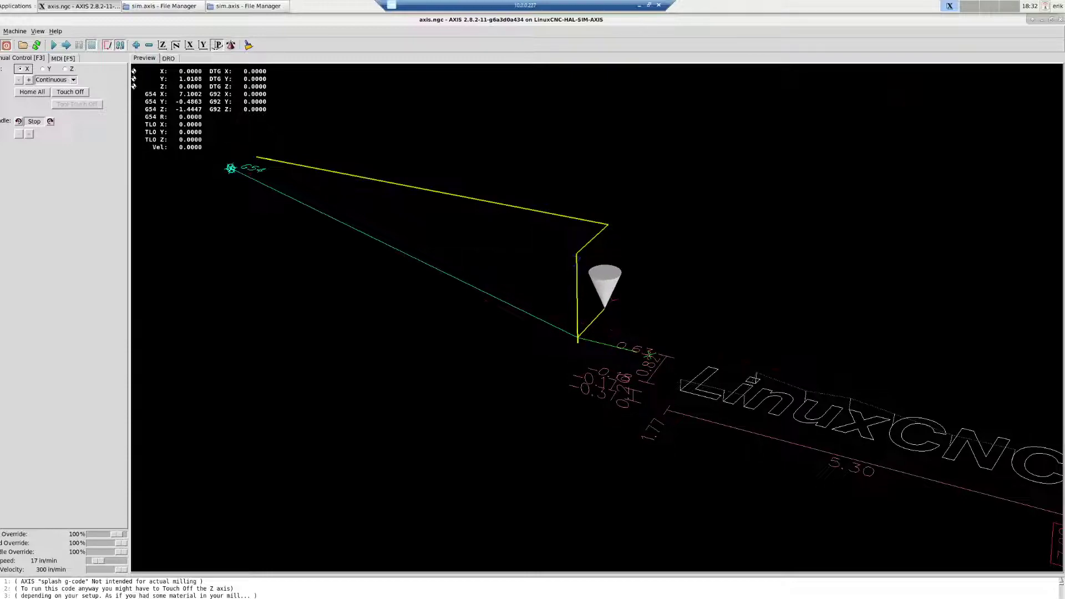
pyautogui.press('Down')
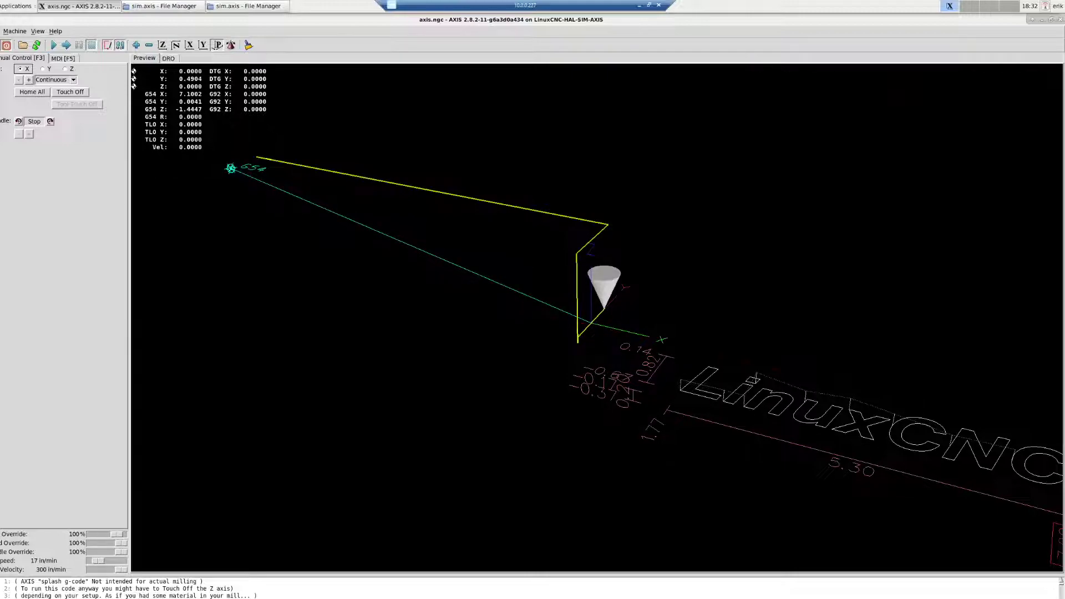
# Step: Jog the tool in the negative X direction to about X -2.12
pyautogui.press('Left')
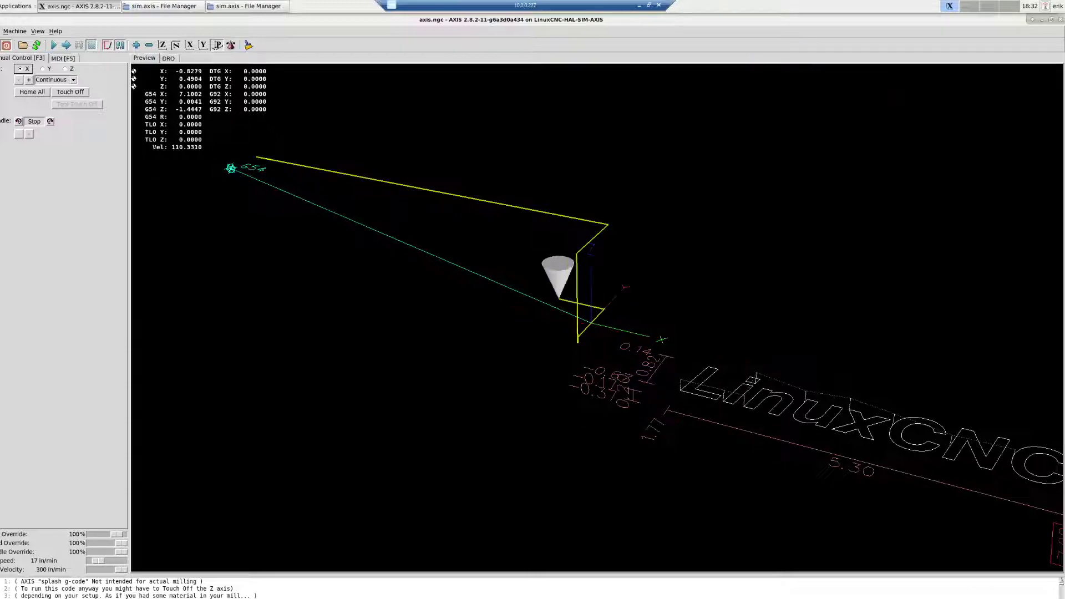
pyautogui.press('Left')
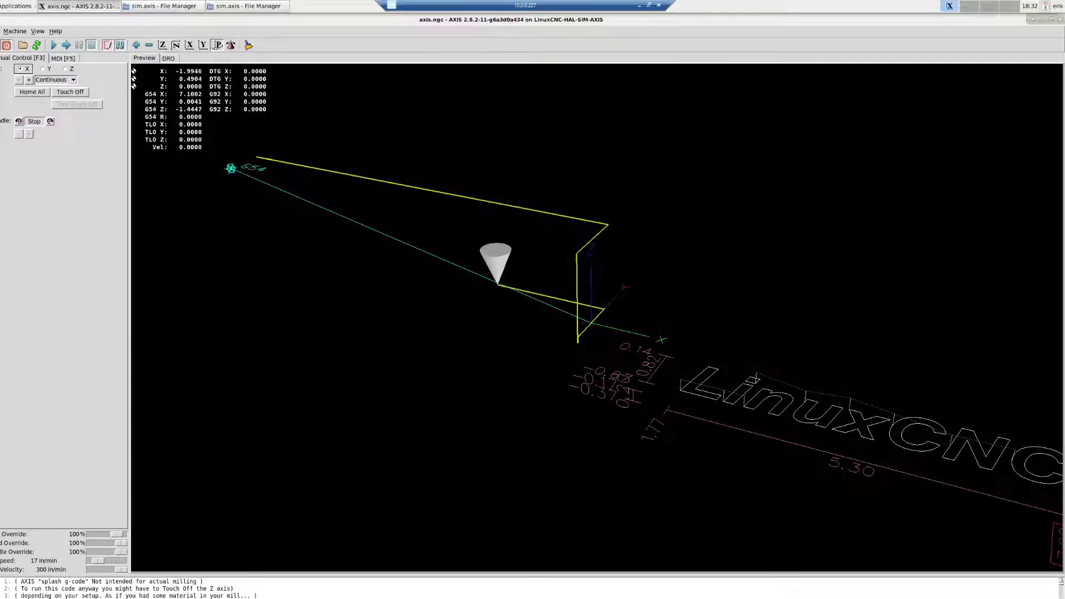
pyautogui.press('Right')
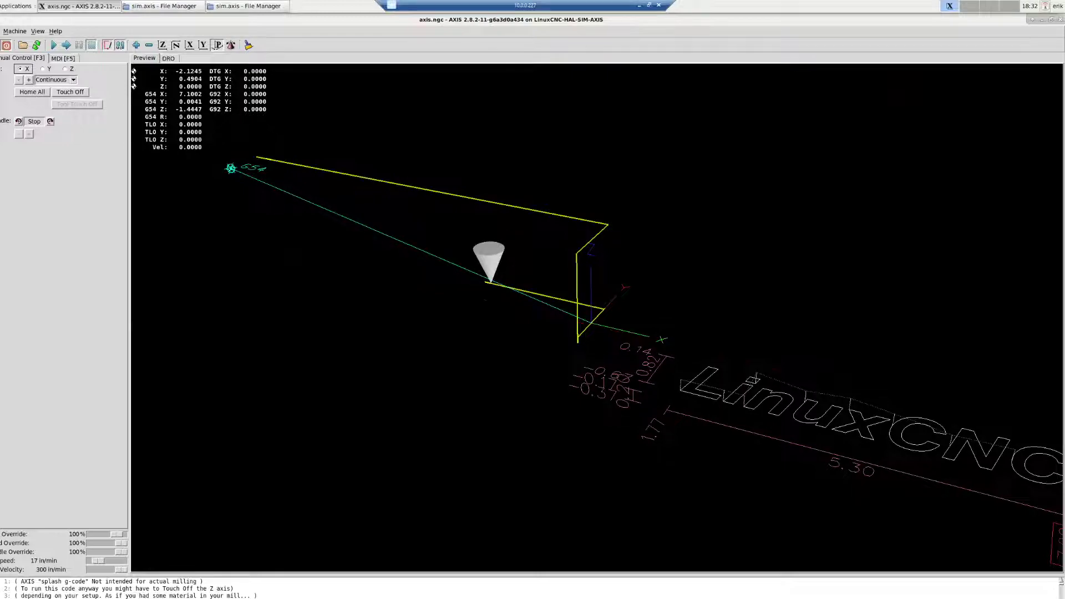
pyautogui.press('Right')
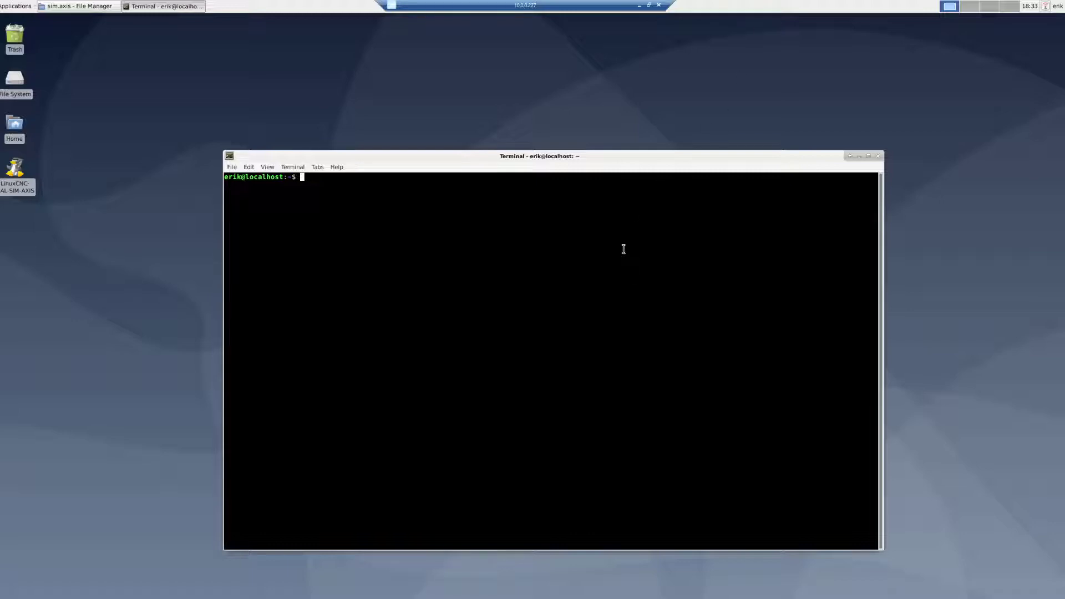
# Step: List the connected USB devices with lsusb and highlight the Silicon Labs entry
pyautogui.write('lsubs')
pyautogui.press('Return')
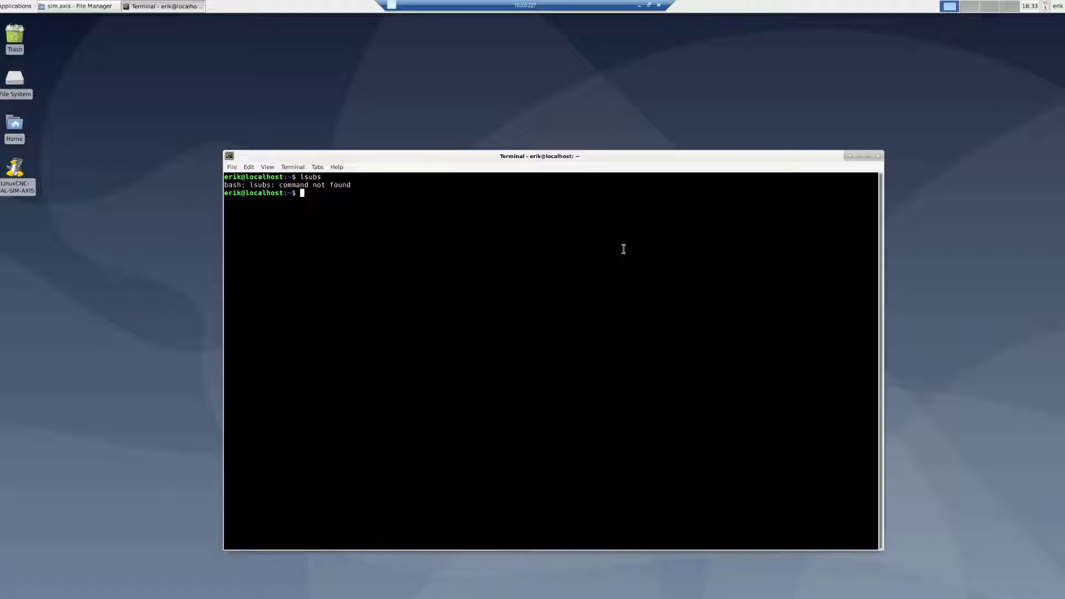
pyautogui.write('lsusb')
pyautogui.press('Return')
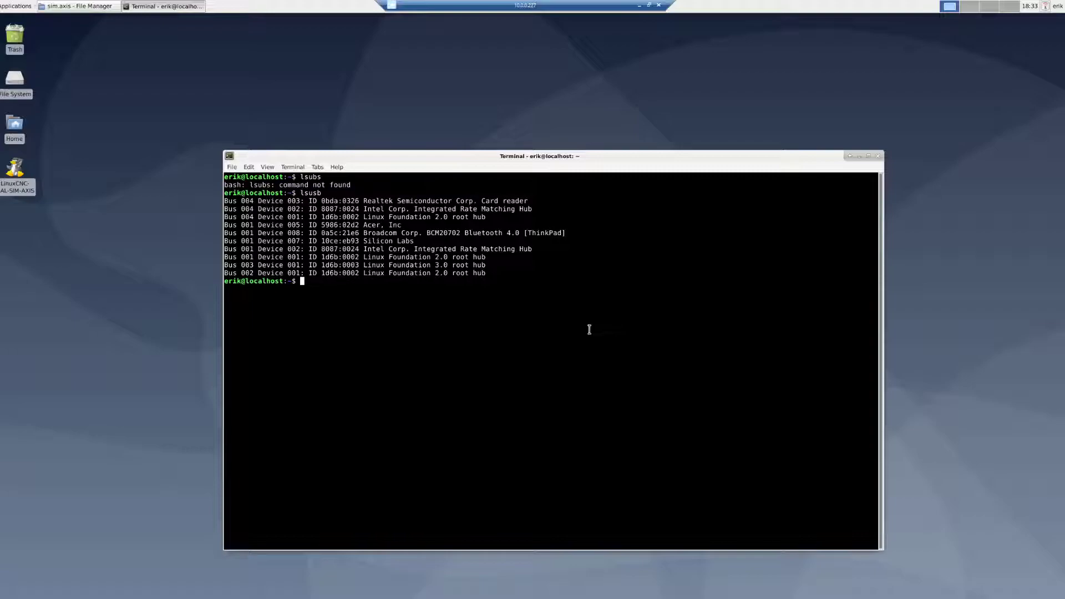
pyautogui.moveTo(417, 241); pyautogui.dragTo(241, 242)
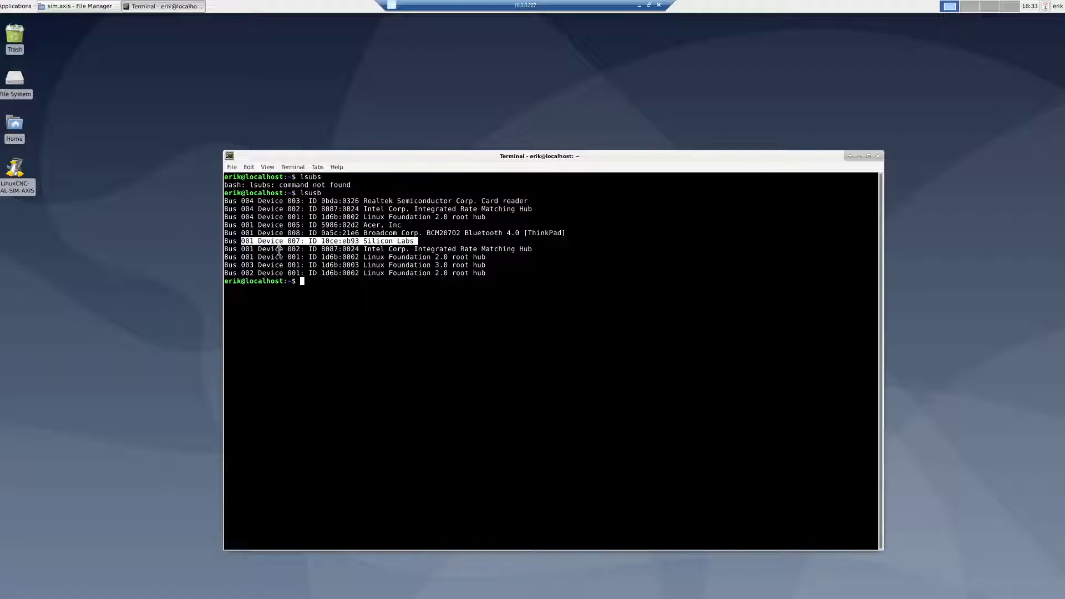
# Step: Run lsusb twice more to compare the device lists and highlight the Silicon Labs device ID 10ce:eb93
pyautogui.press('Up')
pyautogui.press('Return')
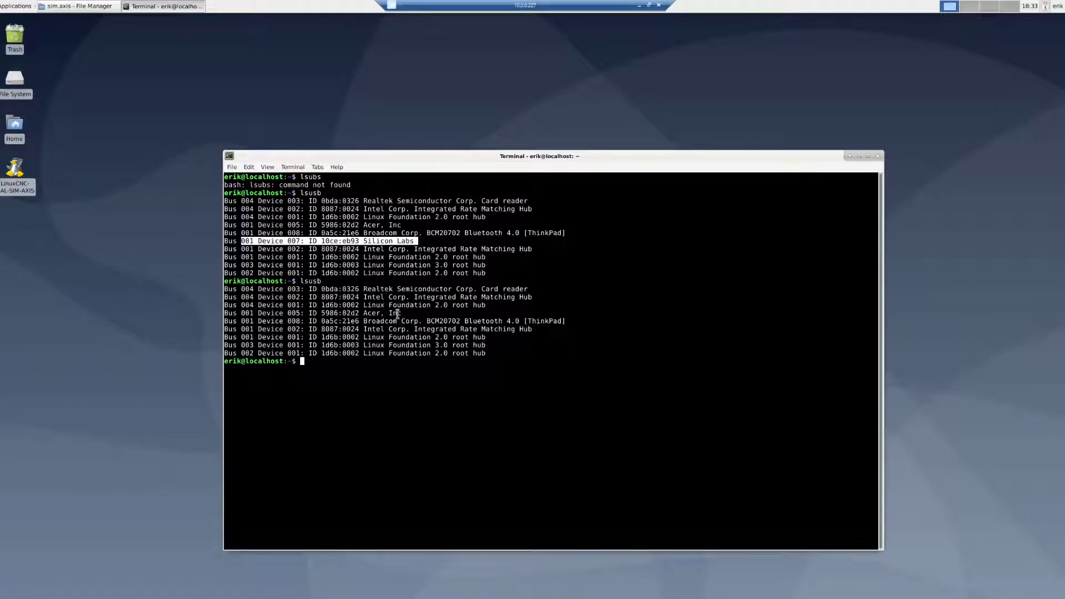
pyautogui.press('Up')
pyautogui.press('Return')
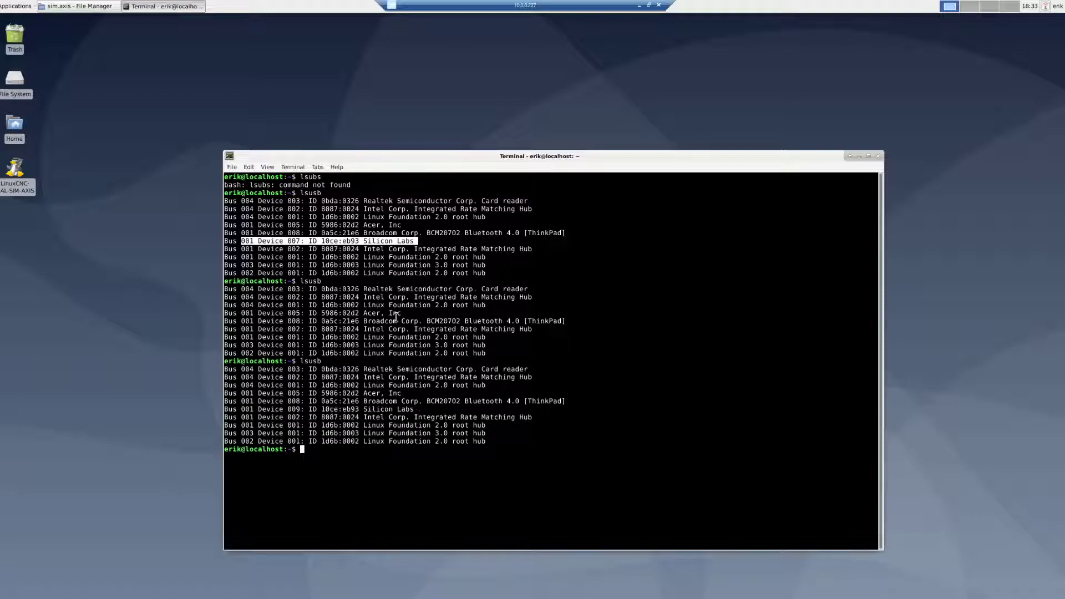
pyautogui.moveTo(224, 417); pyautogui.dragTo(363, 409)
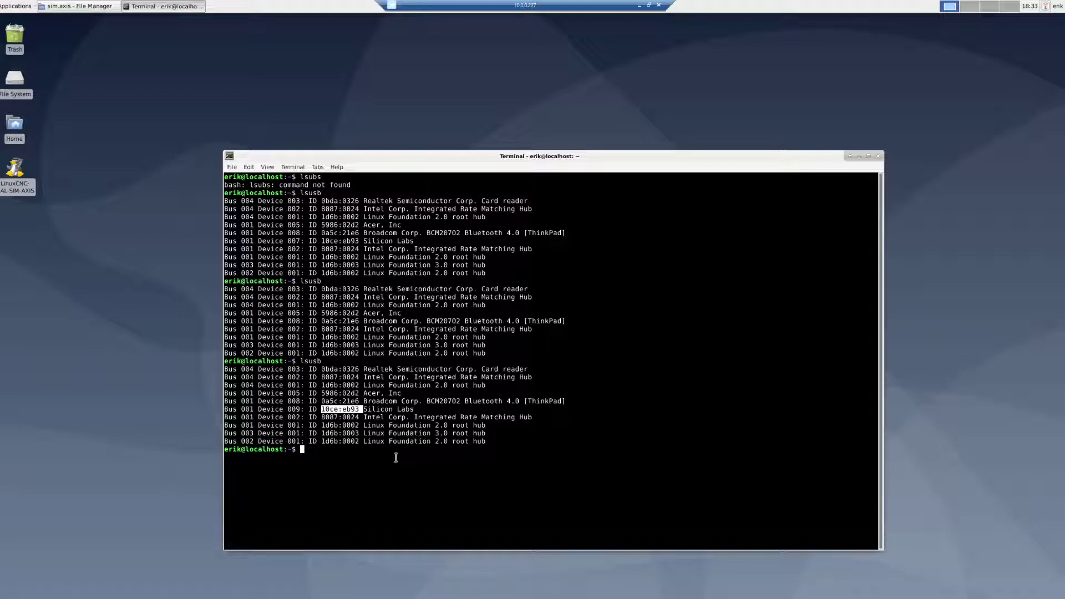
pyautogui.write('cccc')
pyautogui.click(736, 286)
pyautogui.press('BackSpace')
pyautogui.press('BackSpace')
pyautogui.press('BackSpace')
pyautogui.press('BackSpace')
# Step: Replace the terminal with a new one, moved over the file manager and enlarged to cover it
pyautogui.click(878, 156)
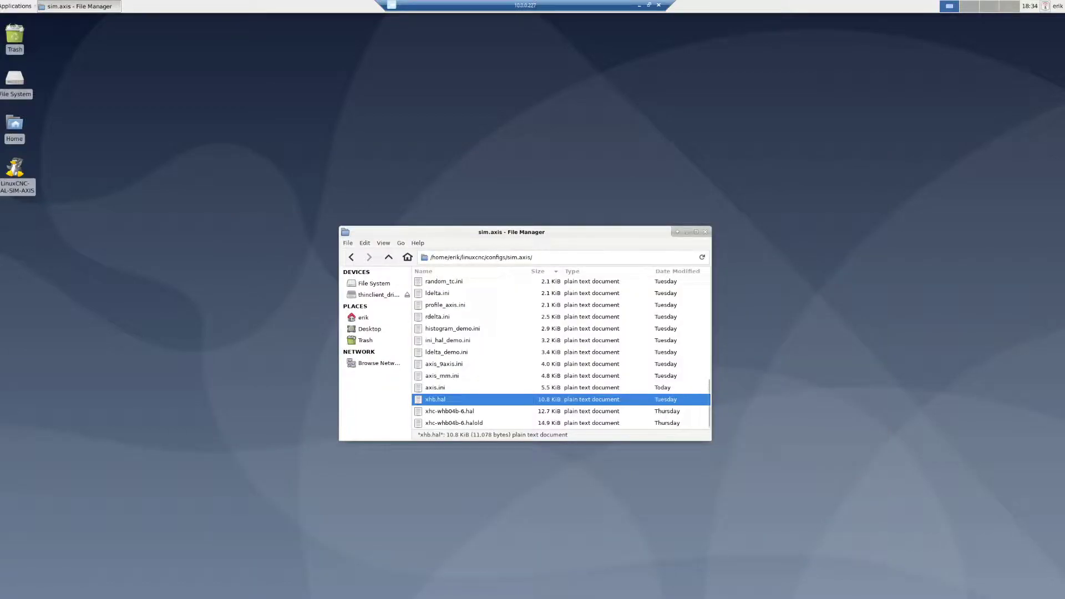
pyautogui.hotkey('ctrl', 'alt', 't')
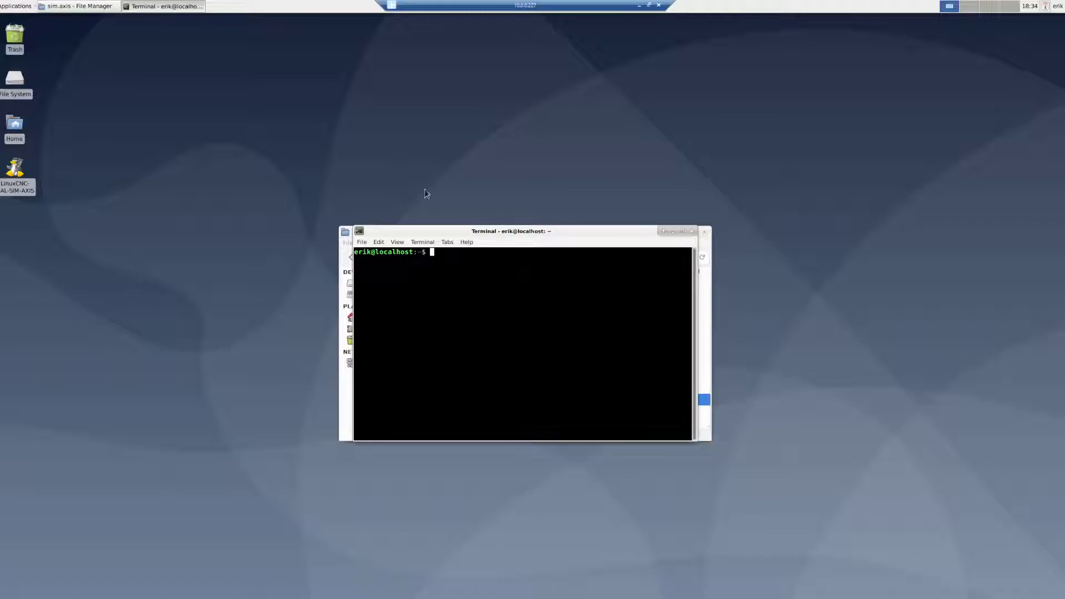
pyautogui.moveTo(404, 183); pyautogui.dragTo(327, 167)
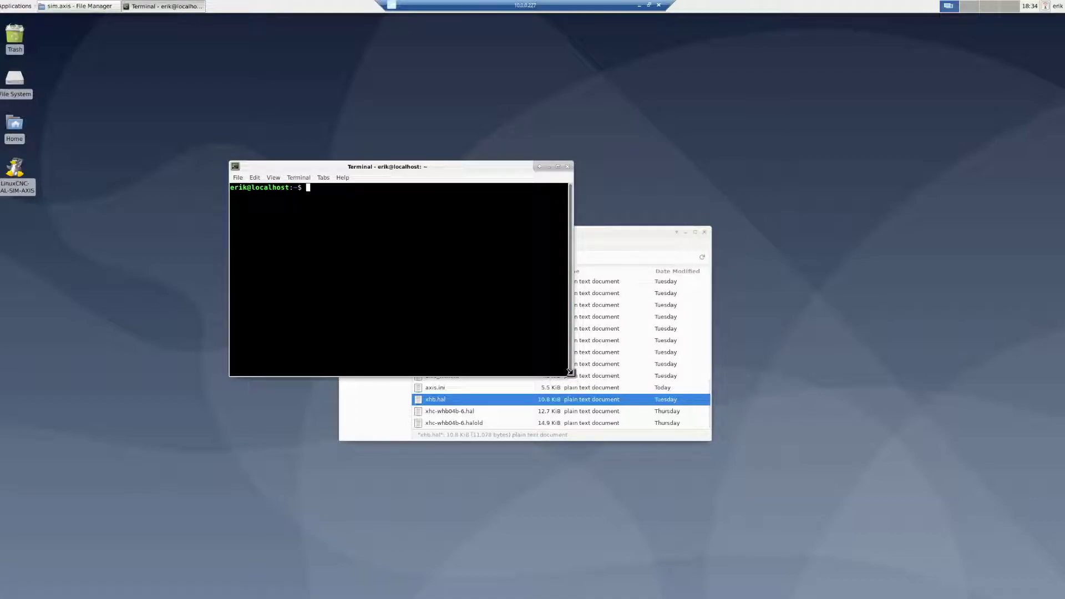
pyautogui.moveTo(571, 373); pyautogui.dragTo(796, 505)
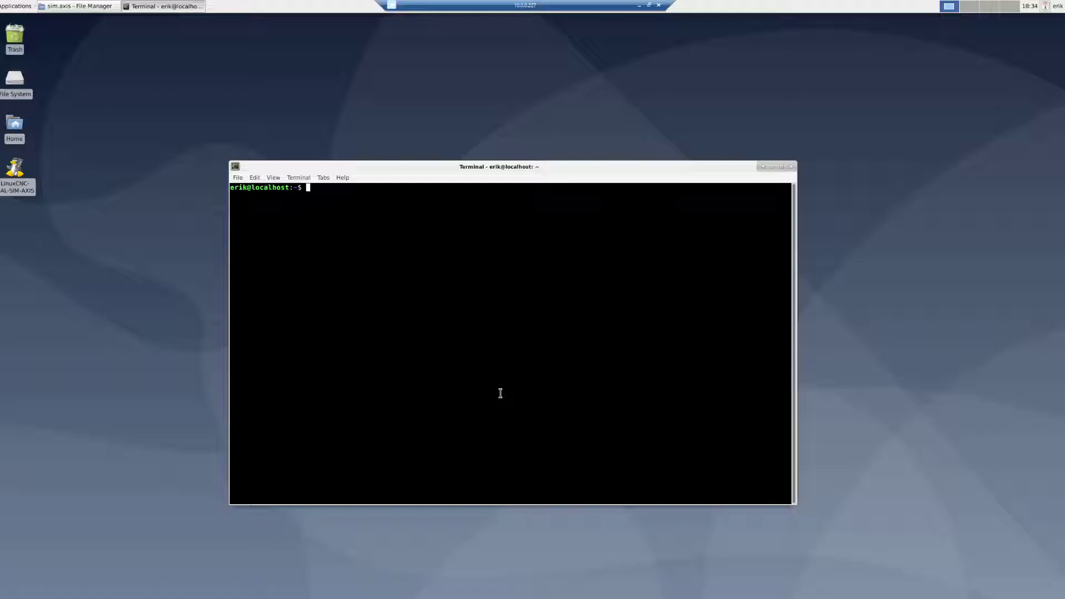
# Step: Run xhc-whb04b-6 -ue to monitor the pendant's button events, and stop the program
pyautogui.write('xhc-whb04b-6')
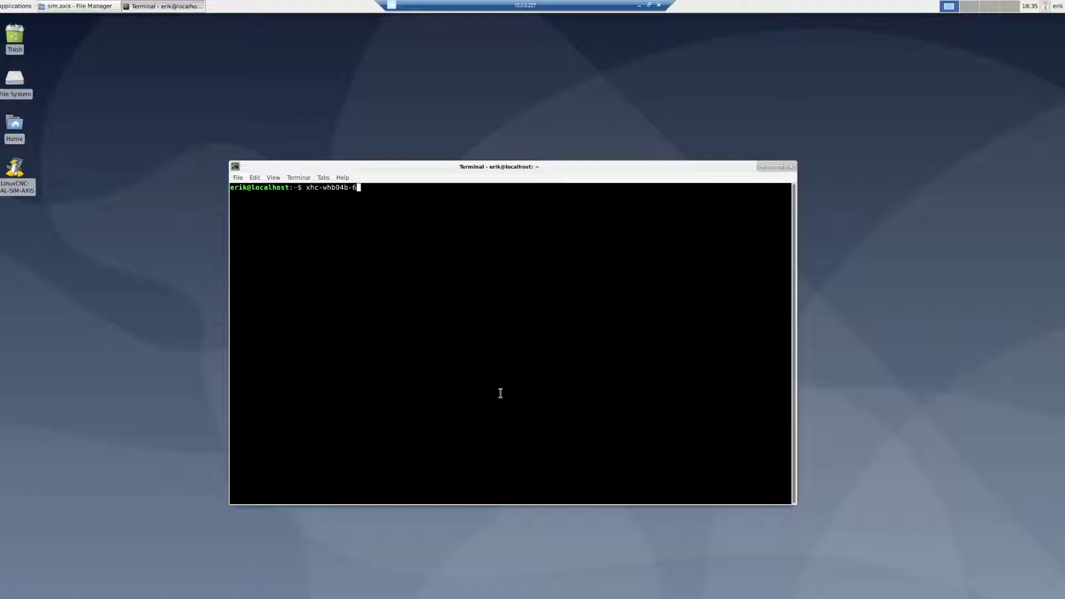
pyautogui.write(' -ue')
pyautogui.press('Return')
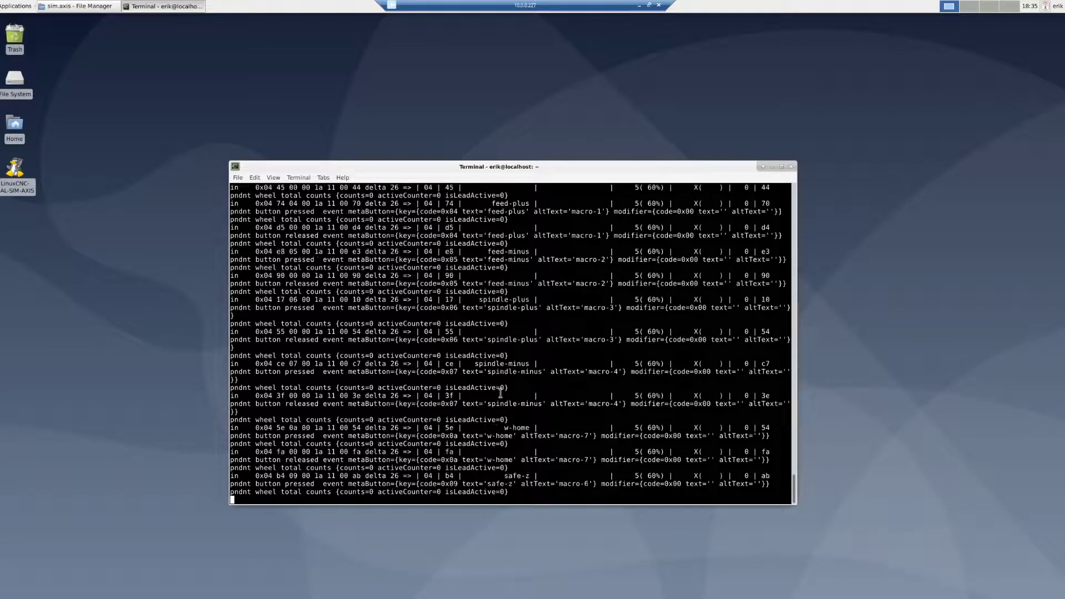
pyautogui.hotkey('ctrl', 'c')
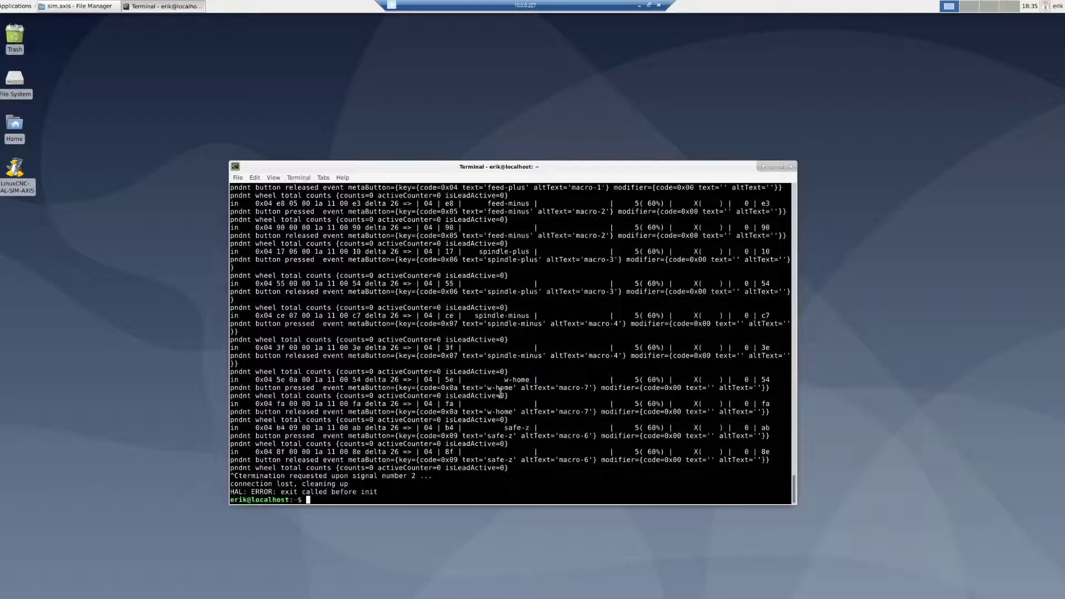
# Step: Run xhc-whb04b-6 with HAL pin output to monitor the pendant's button pins, and stop the program
pyautogui.press('Up')
pyautogui.press('Return')
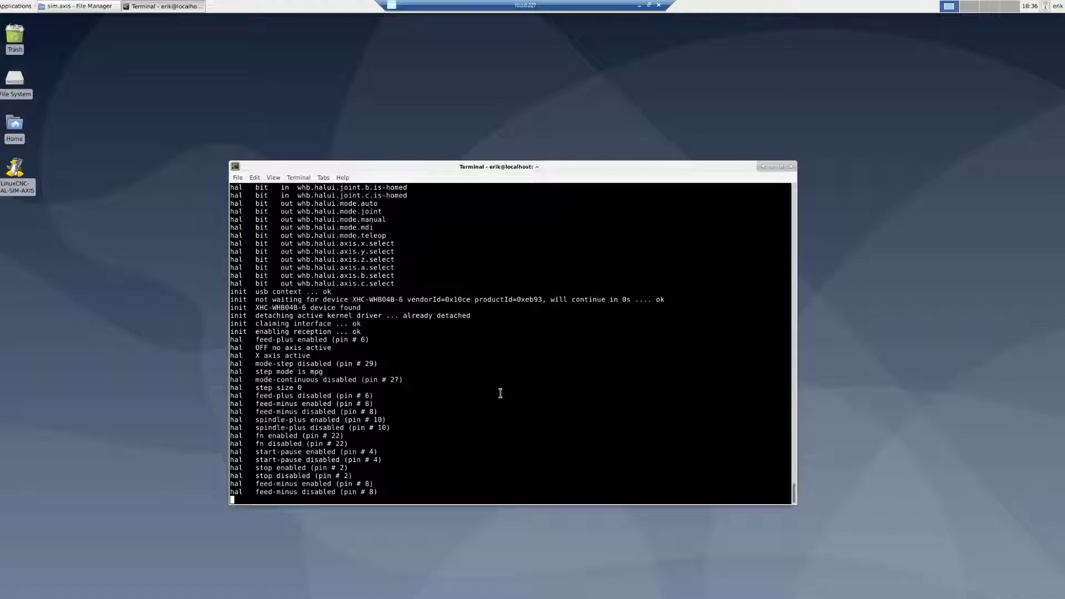
pyautogui.hotkey('ctrl', 'c')
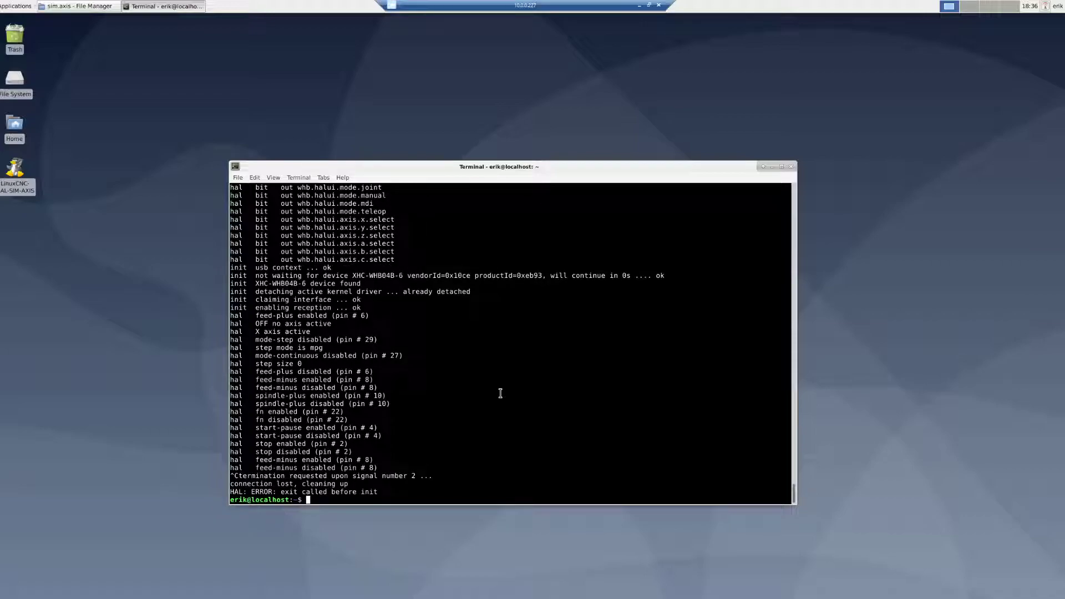
# Step: Run sudo apt-get install usbutils on a fresh prompt line and submit the account password for sudo
pyautogui.press('Return')
pyautogui.press('Return')
pyautogui.press('Return')
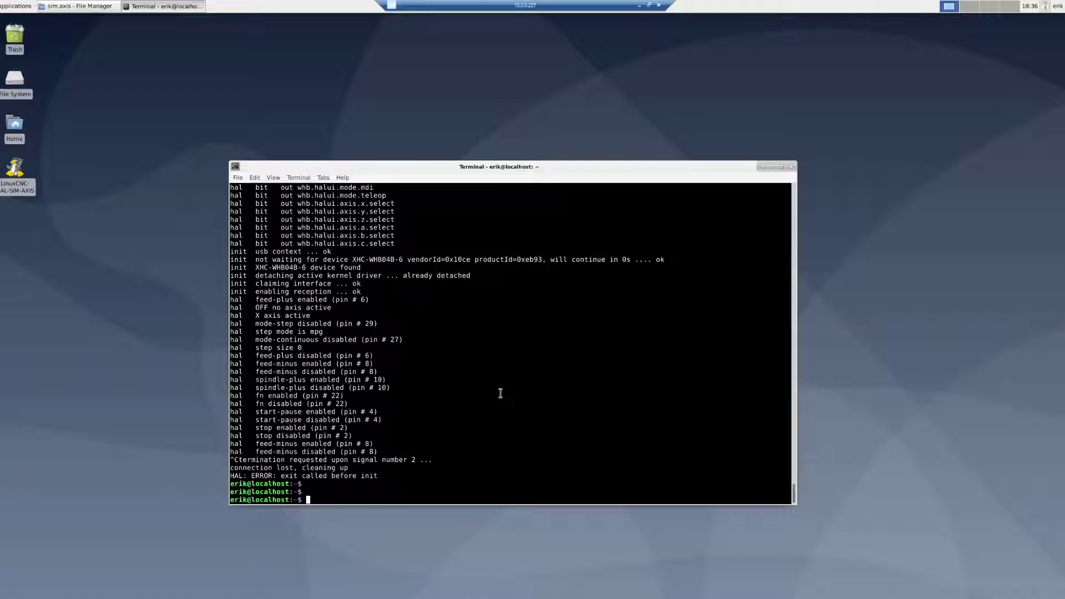
pyautogui.write('sudo apt')
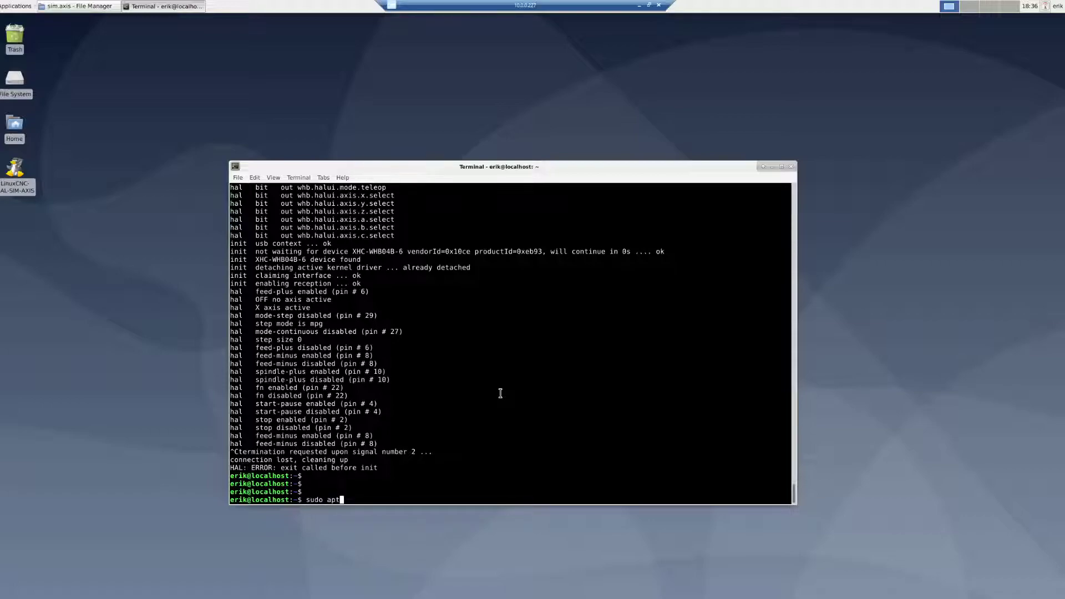
pyautogui.write('-get install usbutils')
pyautogui.press('Return')
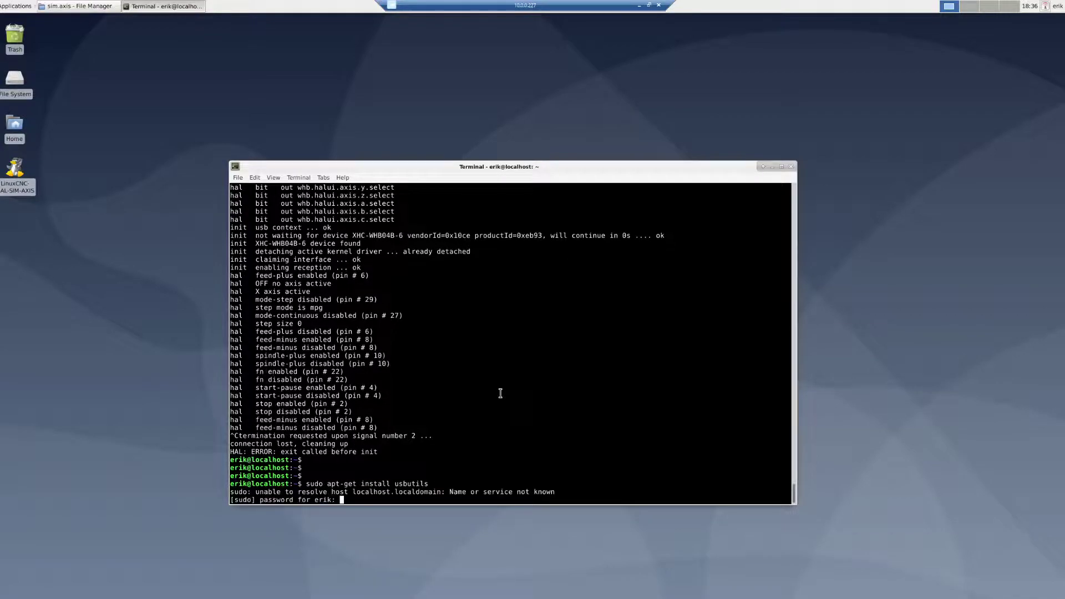
pyautogui.press('Return')
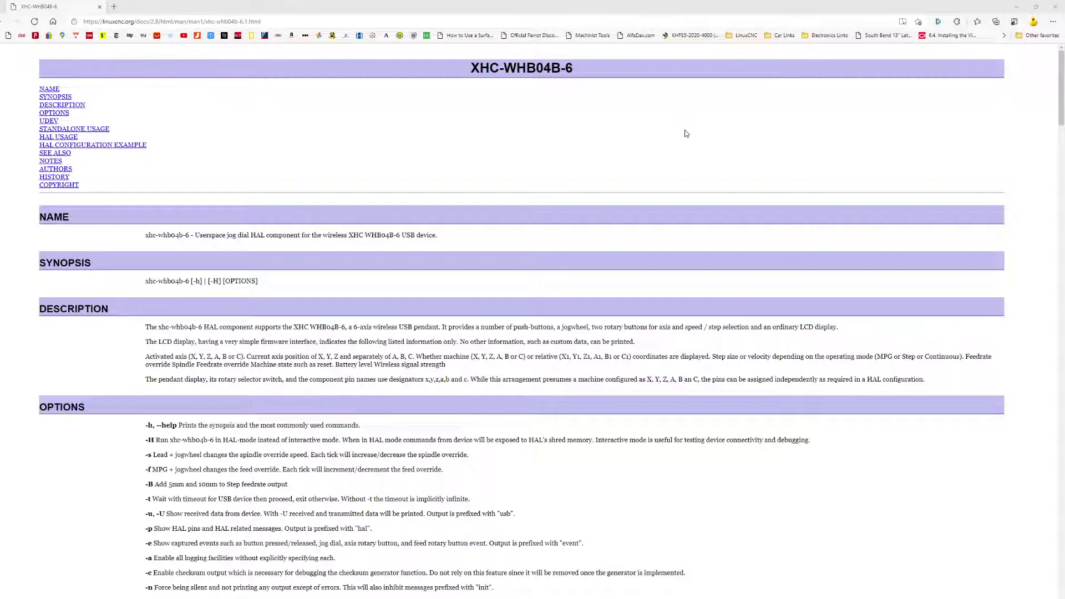
# Step: In the browser, highlight WHB04B in the XHC-WHB04B-6 manual page title and examine the HAL configuration example, including its macro button and spindle signals
pyautogui.moveTo(503, 67); pyautogui.dragTo(561, 68)
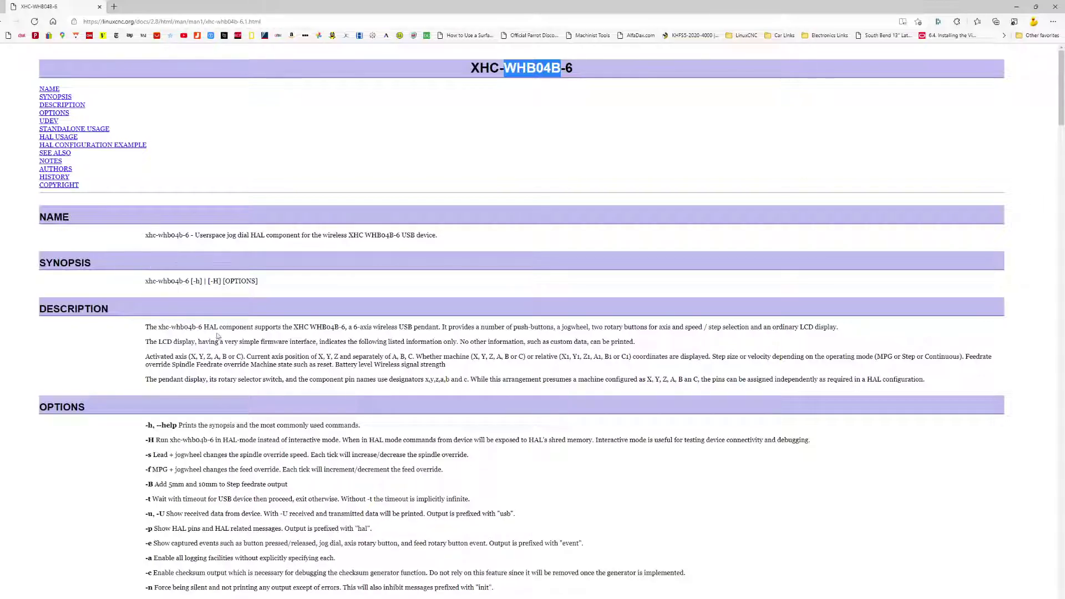
pyautogui.scroll(-1, 342, 319)
pyautogui.scroll(-20, 342, 320)
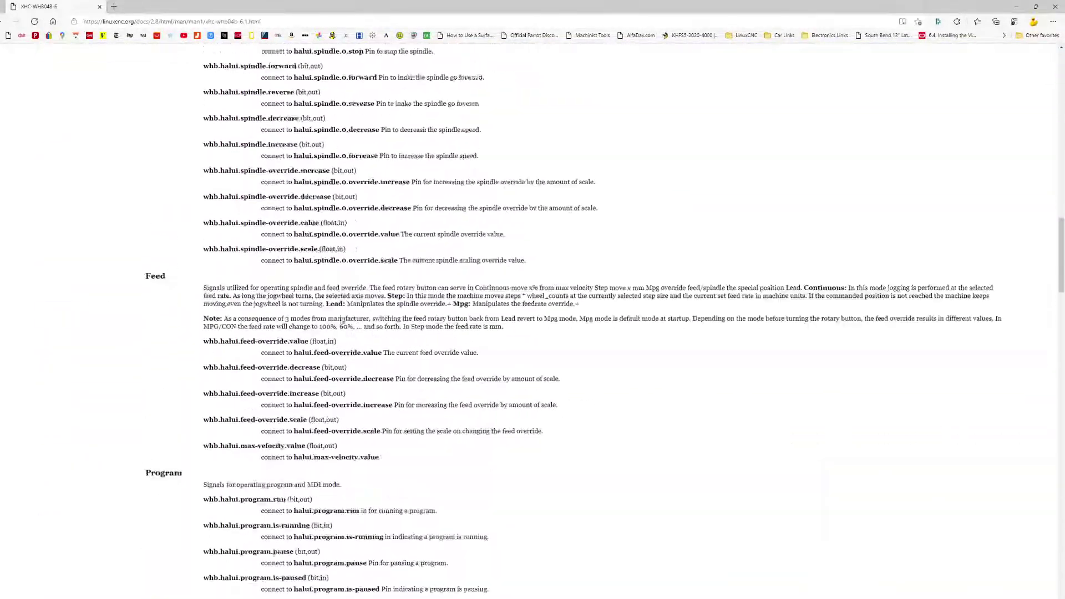
pyautogui.scroll(-20, 342, 320)
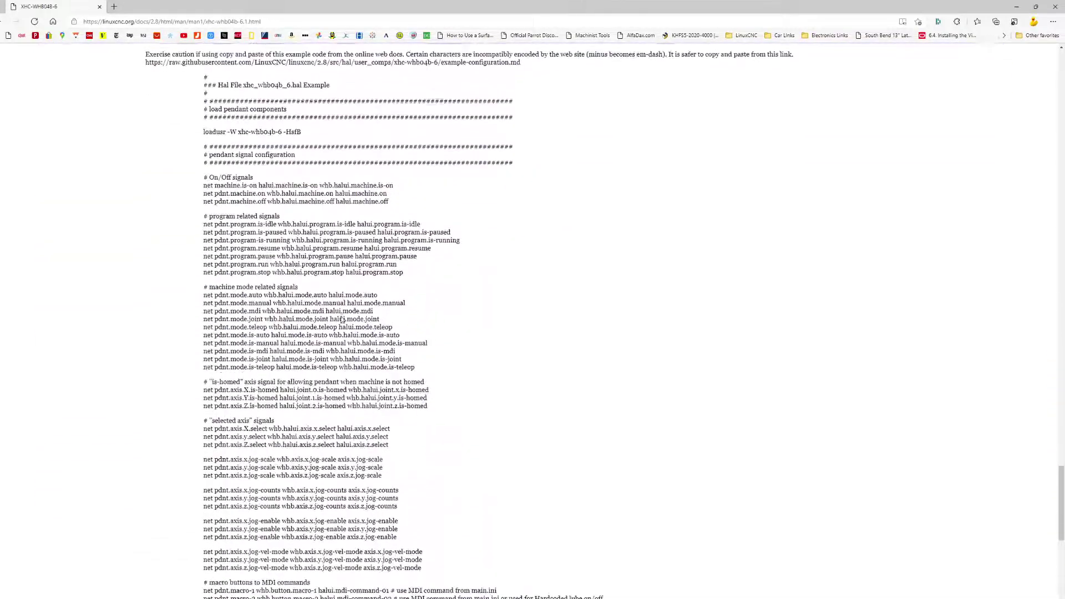
pyautogui.scroll(4, 341, 317)
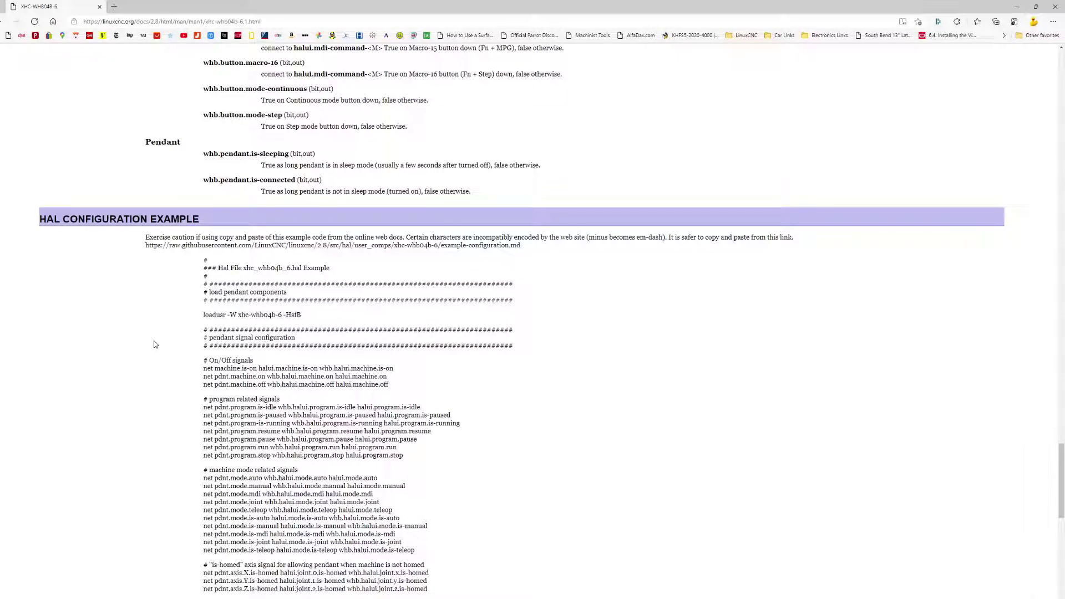
pyautogui.scroll(-2, 155, 345)
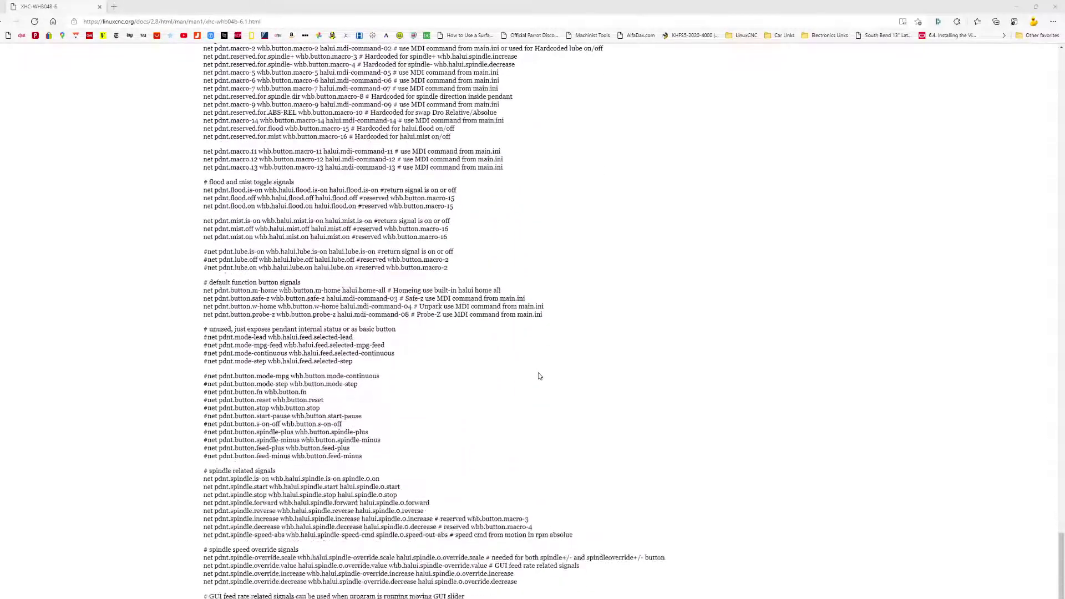
pyautogui.scroll(-5, 540, 377)
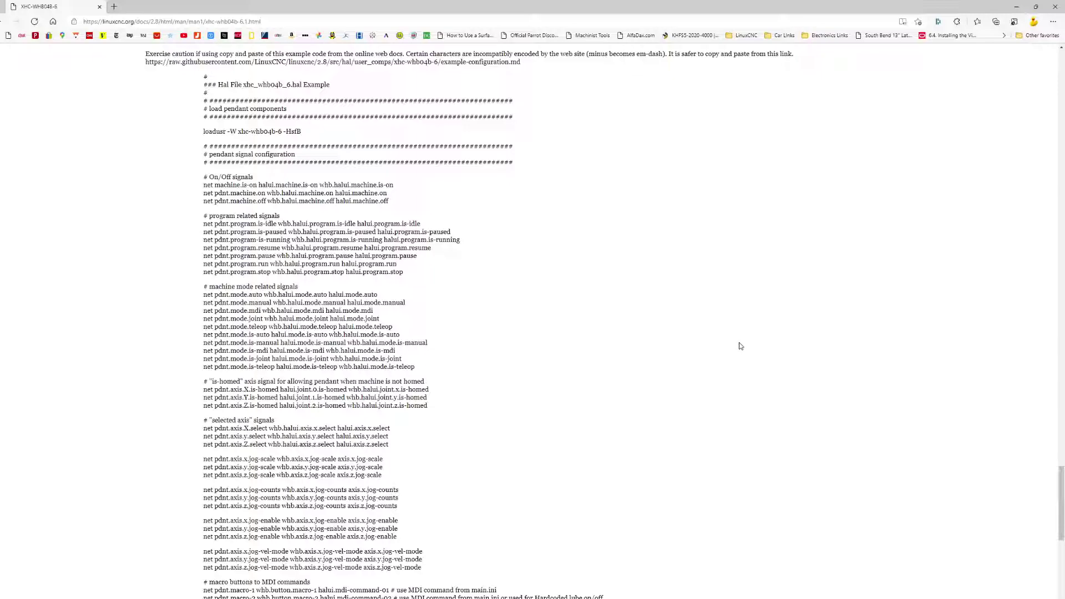
pyautogui.scroll(-5, 740, 346)
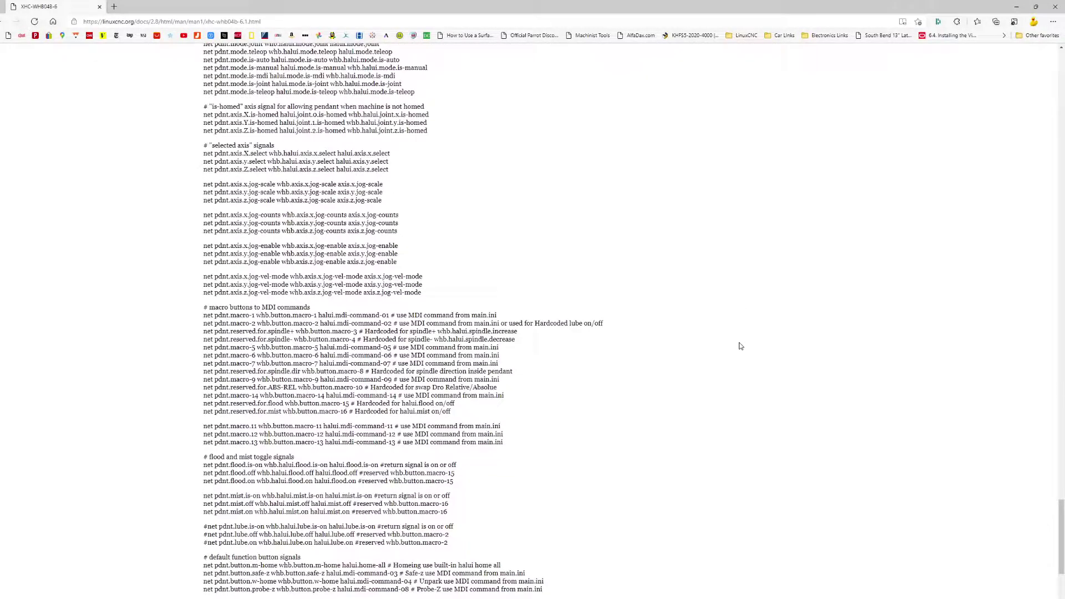